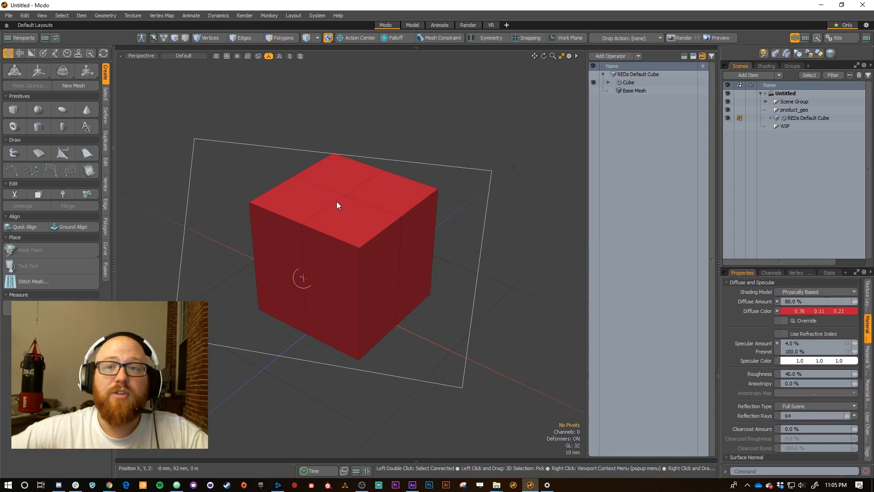
# Step: Cycle the selection mode through materials, items and pivots
pyautogui.press('4')
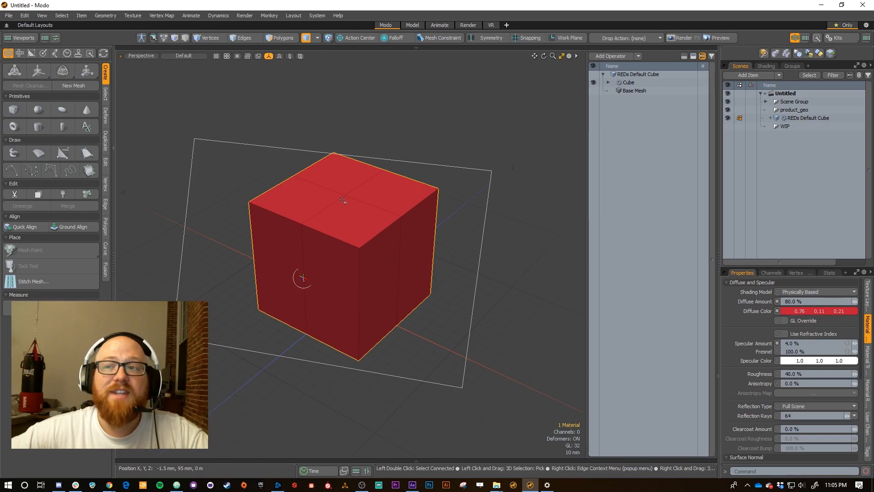
pyautogui.press('5')
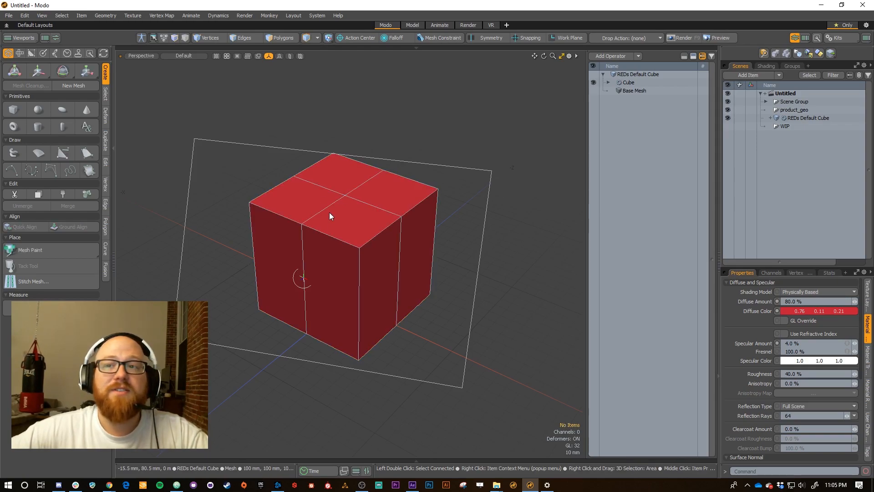
pyautogui.press('6')
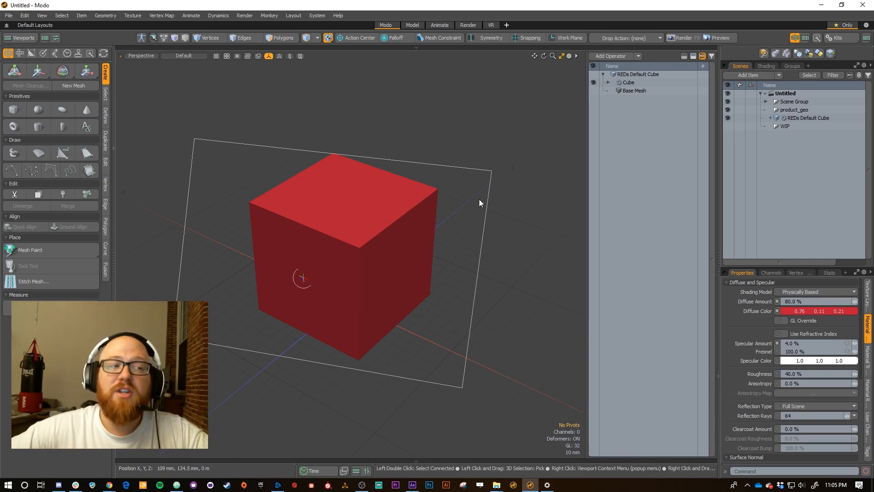
pyautogui.press('shift')
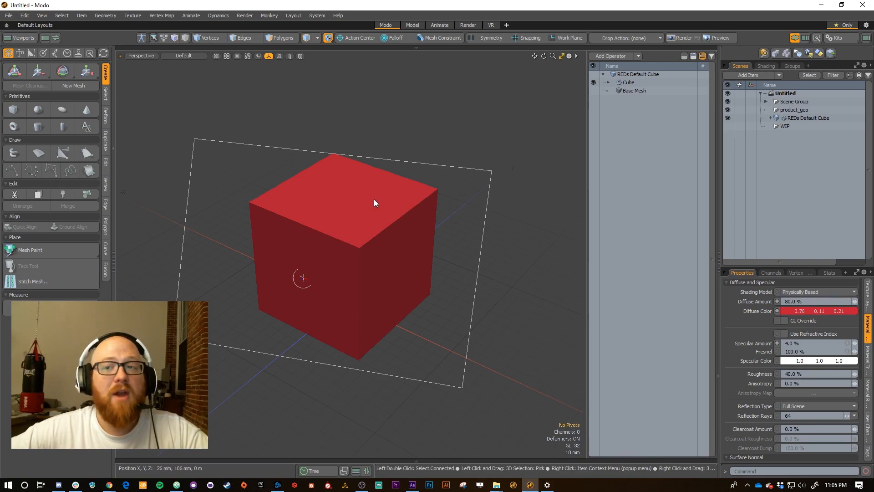
pyautogui.press('shift')
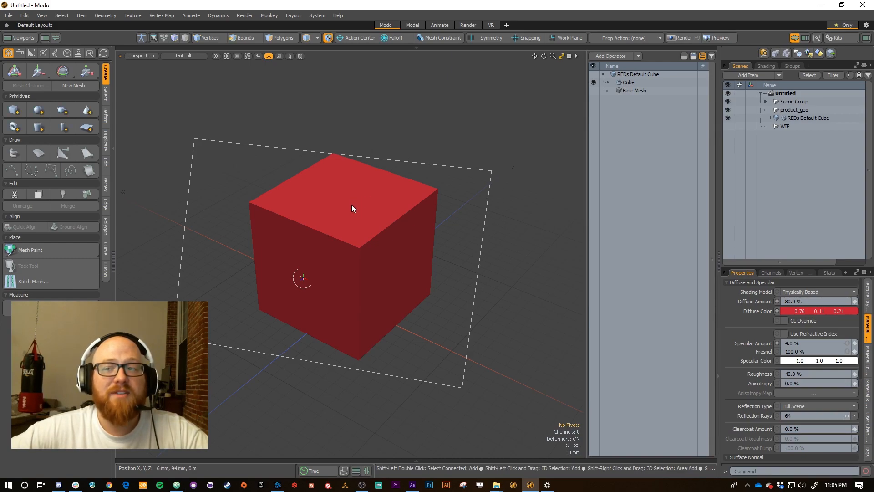
pyautogui.hotkey('shift', 'space')
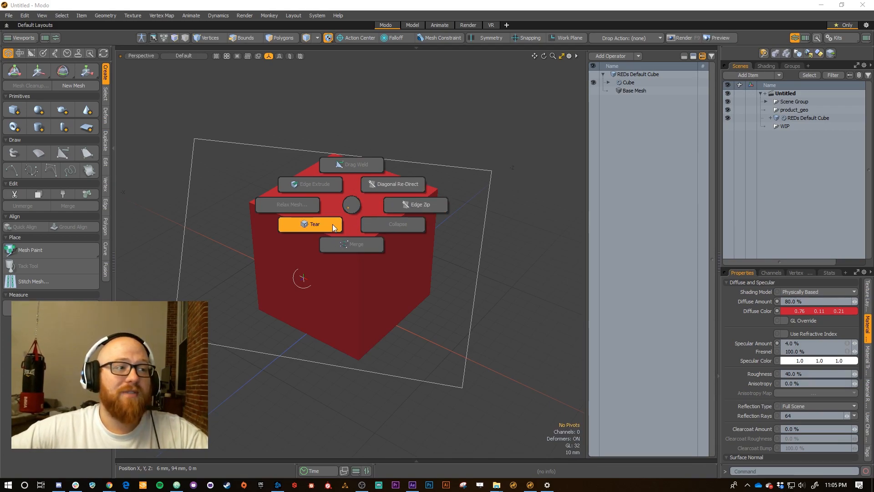
pyautogui.click(357, 216)
pyautogui.hotkey('alt', 'space')
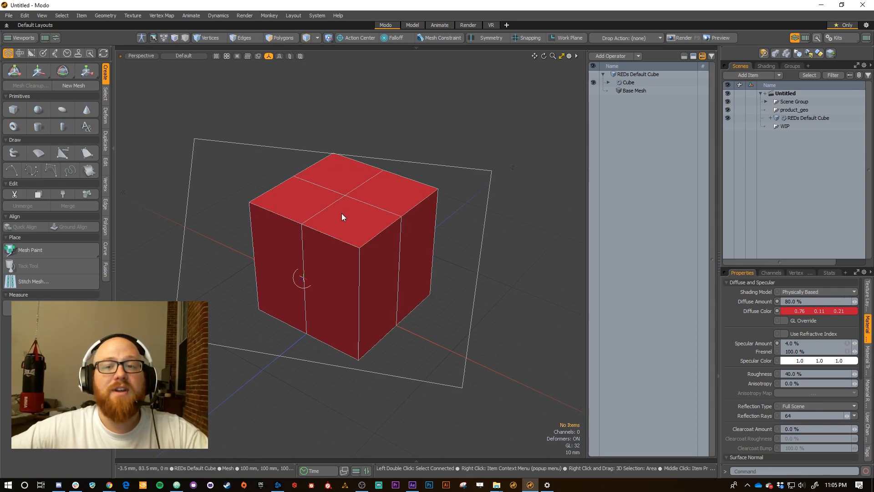
pyautogui.hotkey('shift', '2')
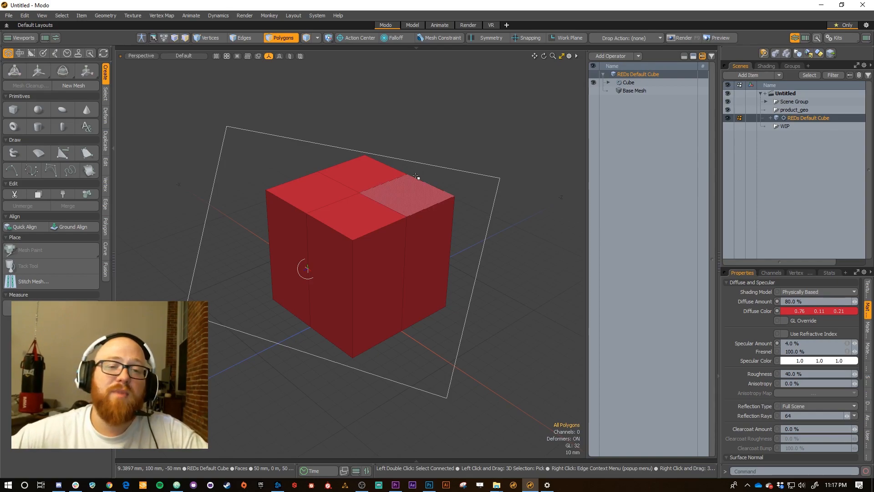
# Step: Switch REDs Default Cube to editing its base mesh
pyautogui.click(417, 177)
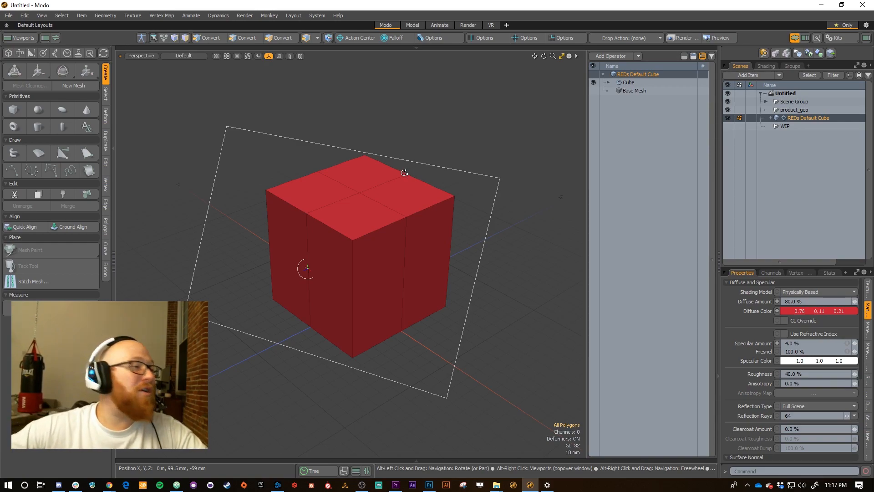
pyautogui.hotkey('alt', 'space')
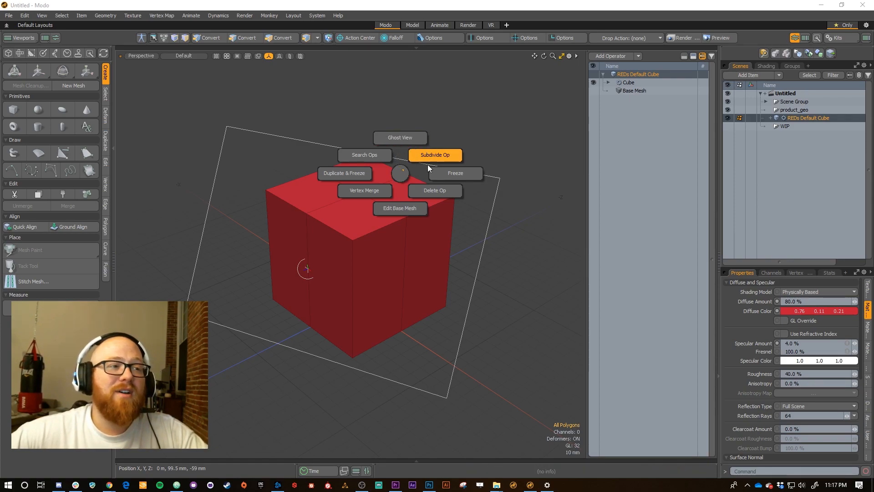
pyautogui.click(399, 215)
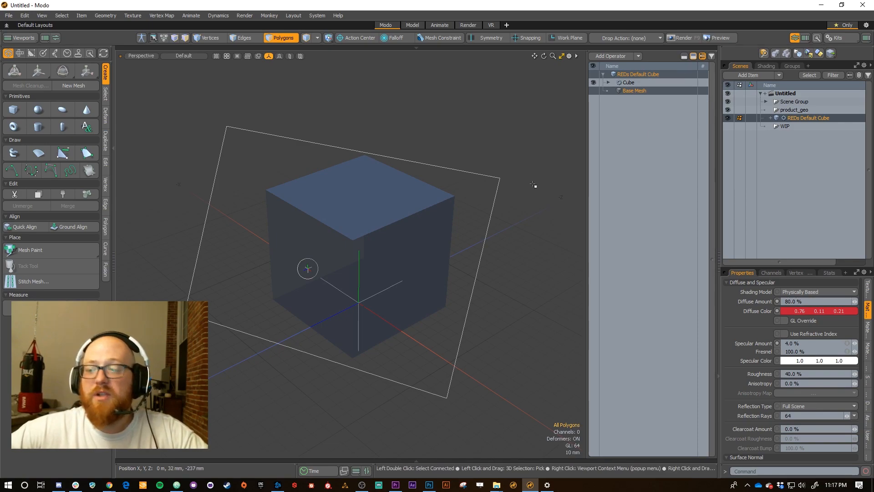
# Step: Toggle Ghost View to return the cube to its normal shaded display
pyautogui.hotkey('alt', 'q')
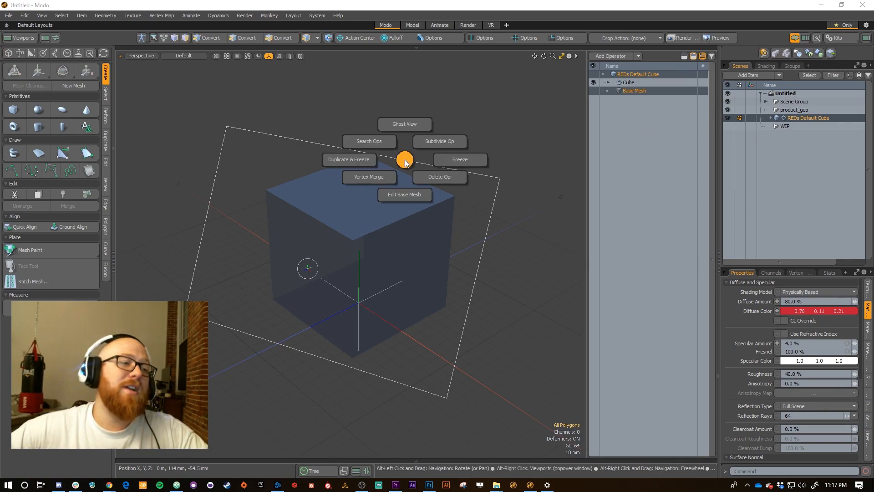
pyautogui.click(402, 135)
pyautogui.hotkey('alt', 'q')
pyautogui.click(403, 94)
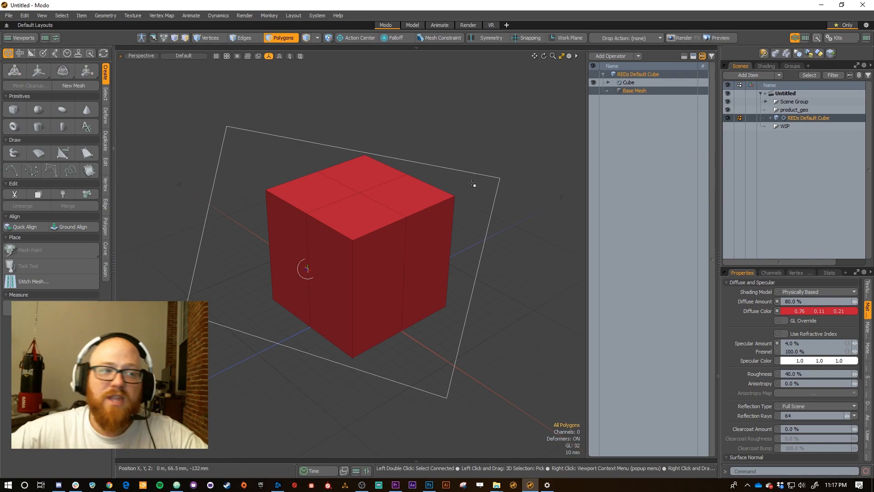
# Step: Duplicate and freeze REDs Default Cube into a separate editable mesh
pyautogui.hotkey('alt', 'space')
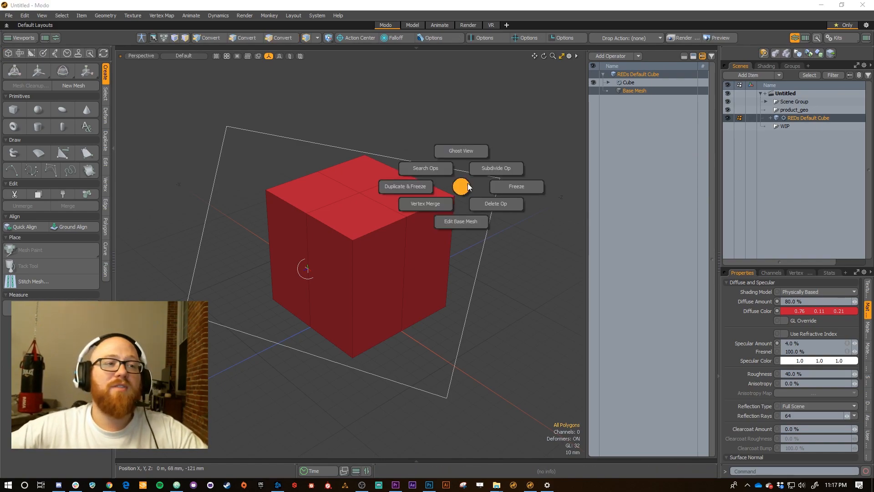
pyautogui.click(411, 187)
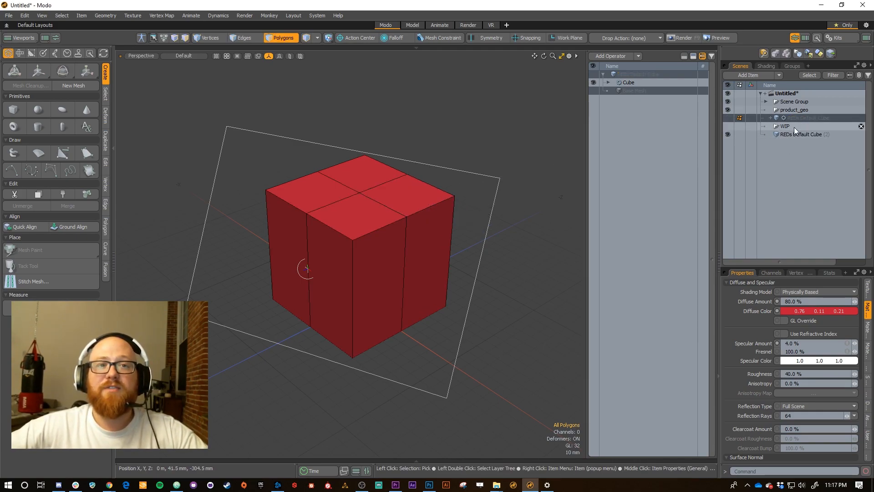
# Step: Open the mesh operation search and dismiss it without adding an operation
pyautogui.hotkey('alt', 'd')
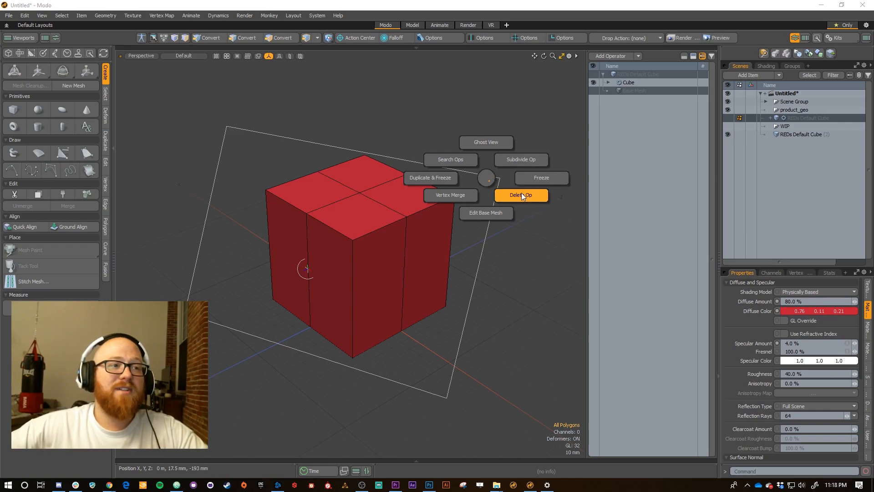
pyautogui.click(458, 156)
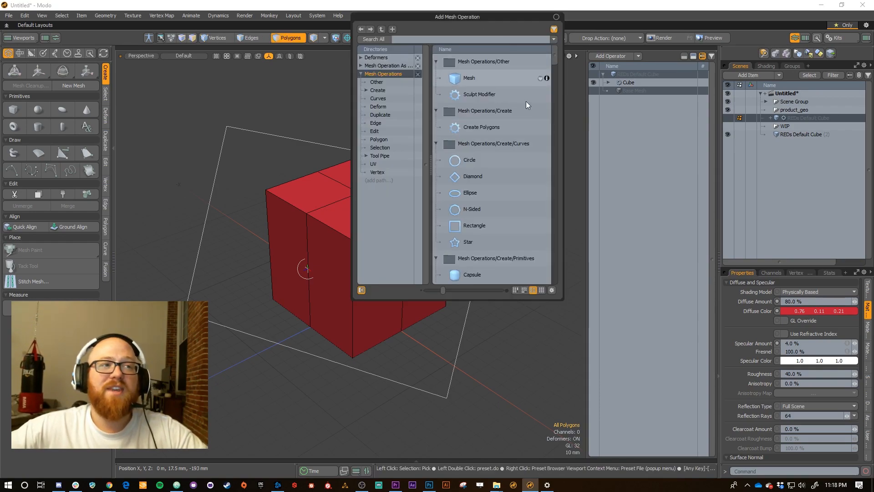
pyautogui.click(314, 144)
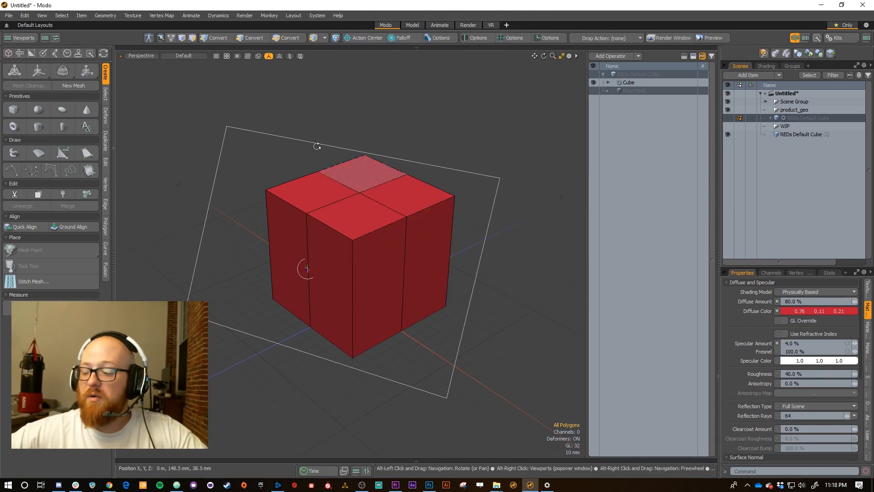
pyautogui.hotkey('alt', 'q')
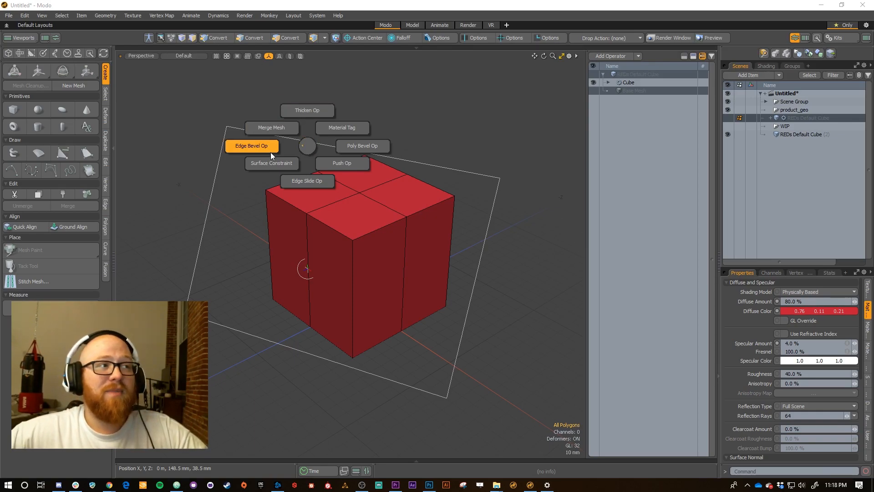
pyautogui.click(307, 151)
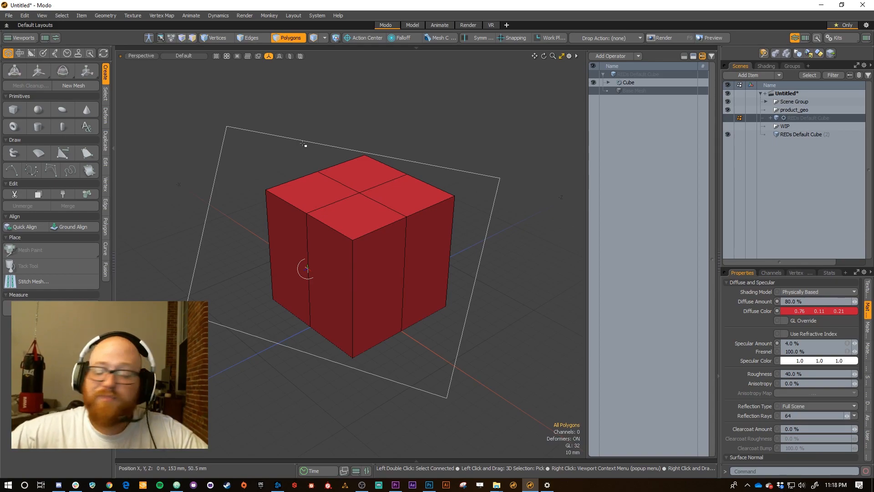
pyautogui.press('alt')
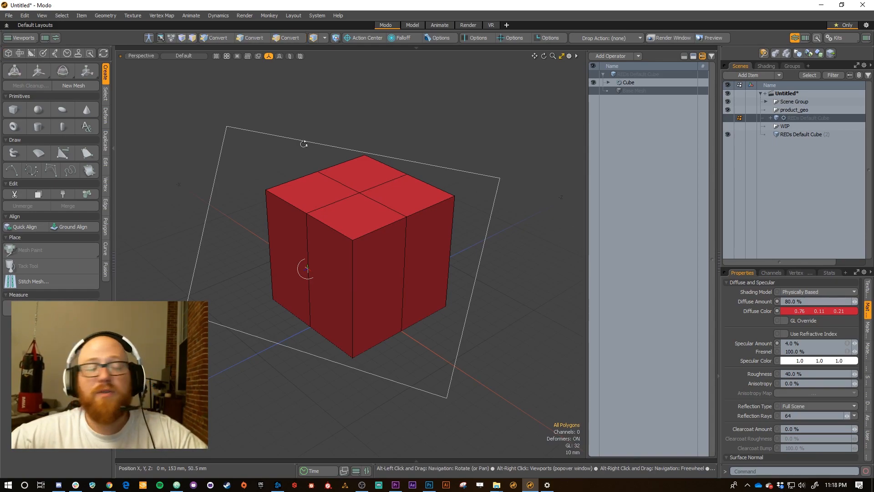
pyautogui.hotkey('alt', 'q')
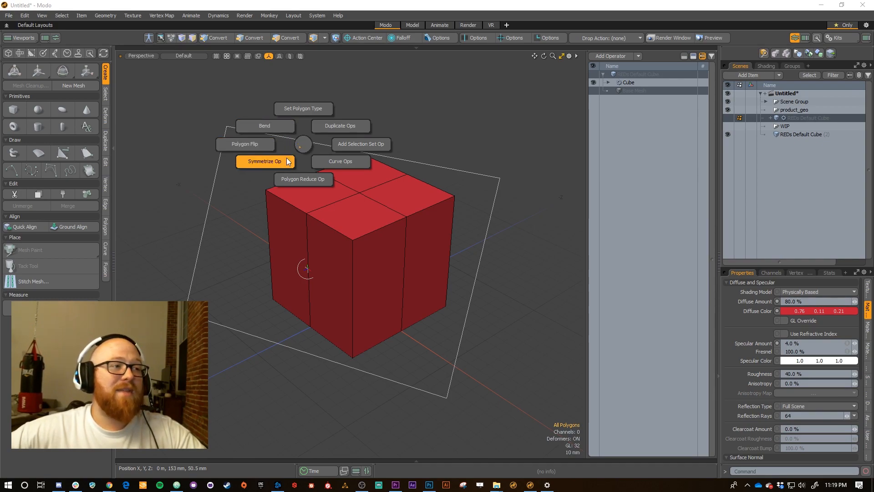
pyautogui.click(329, 127)
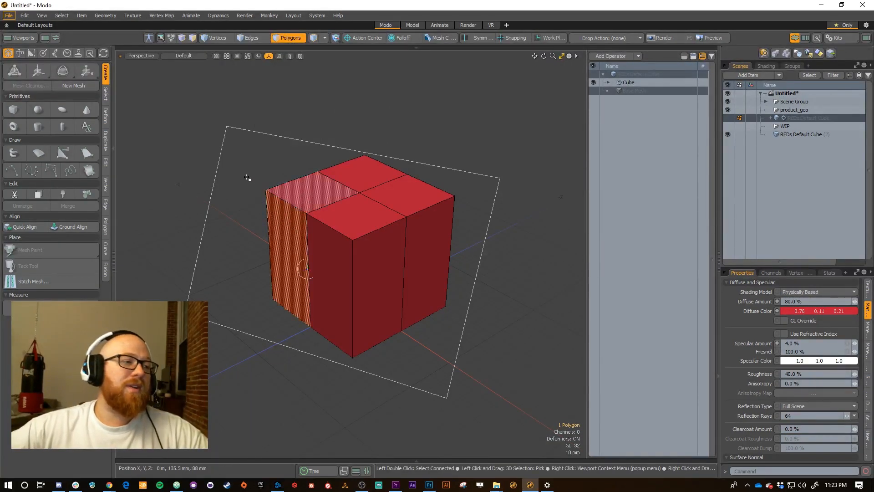
pyautogui.hotkey('ctrl', '1')
pyautogui.hotkey('ctrl', '2')
pyautogui.hotkey('ctrl', '3')
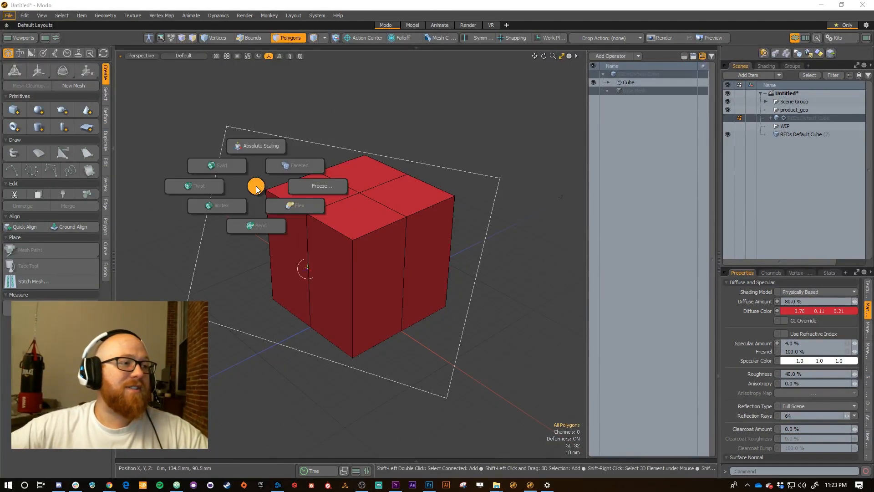
pyautogui.hotkey('alt', '1')
pyautogui.hotkey('alt', '2')
pyautogui.hotkey('alt', '3')
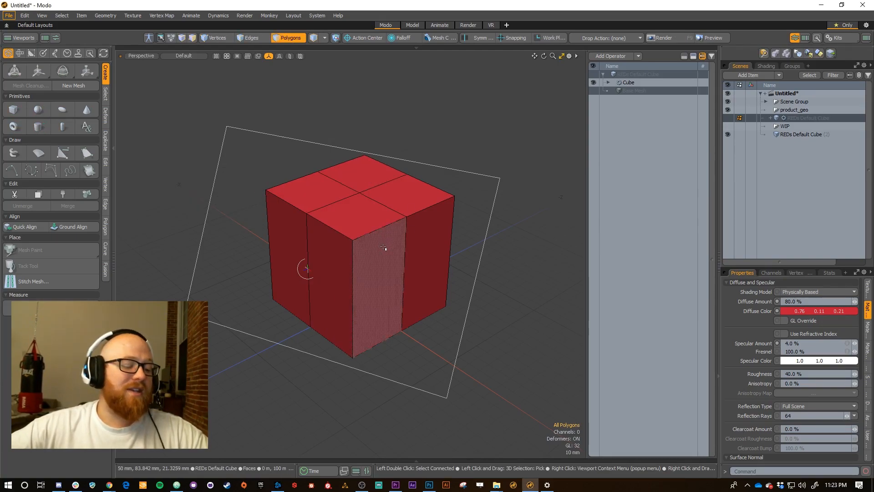
# Step: Toggle Topo Mode on and off again for the cube
pyautogui.press('ctrl')
pyautogui.hotkey('ctrl', '4')
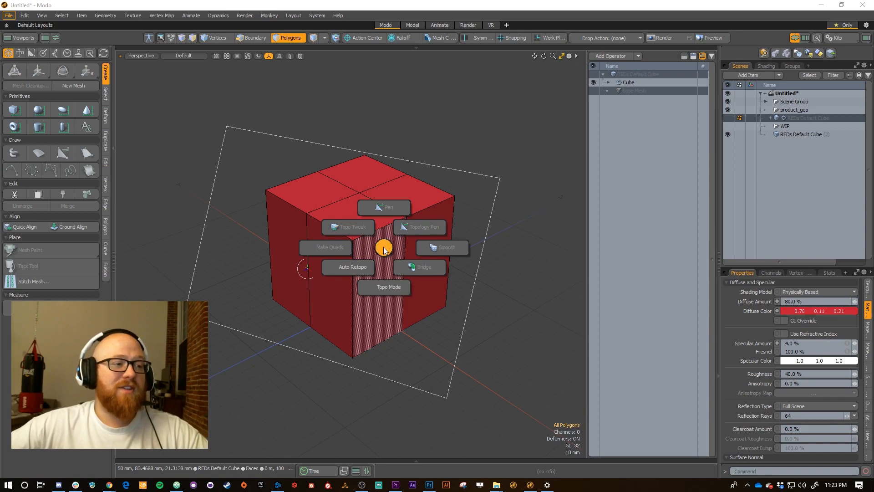
pyautogui.click(385, 288)
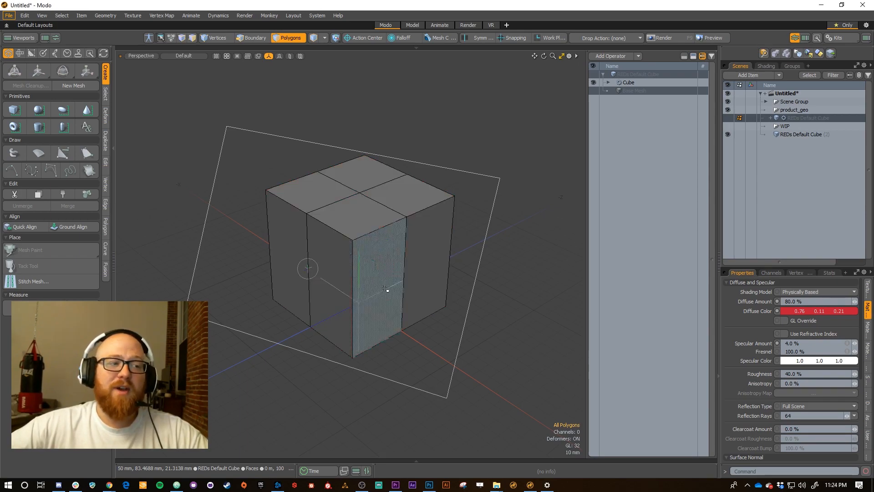
pyautogui.hotkey('ctrl', '2')
pyautogui.click(386, 315)
pyautogui.hotkey('ctrl', '2')
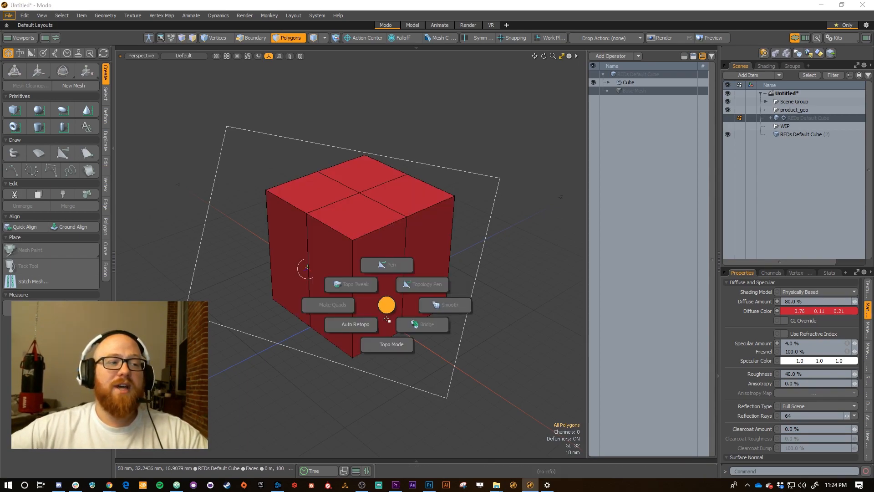
pyautogui.click(387, 324)
pyautogui.hotkey('ctrl', '2')
pyautogui.click(388, 344)
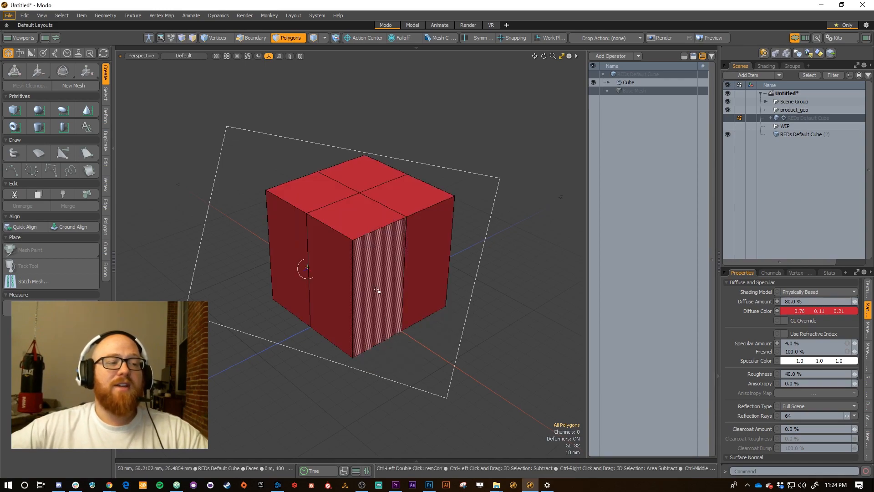
pyautogui.hotkey('ctrl', '3')
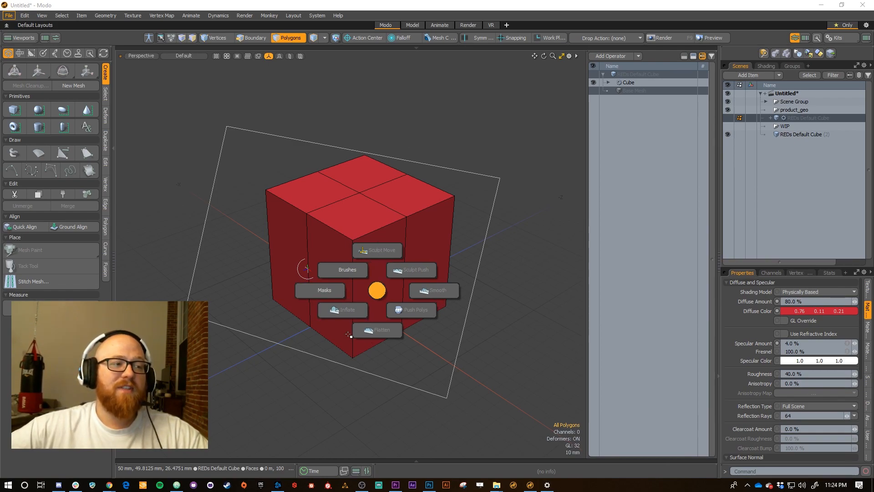
pyautogui.click(384, 290)
pyautogui.click(382, 288)
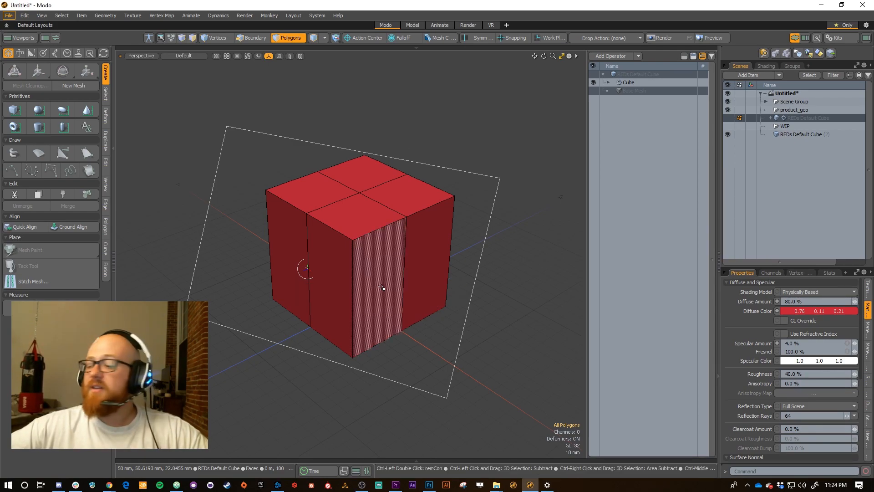
pyautogui.hotkey('ctrl', 'p')
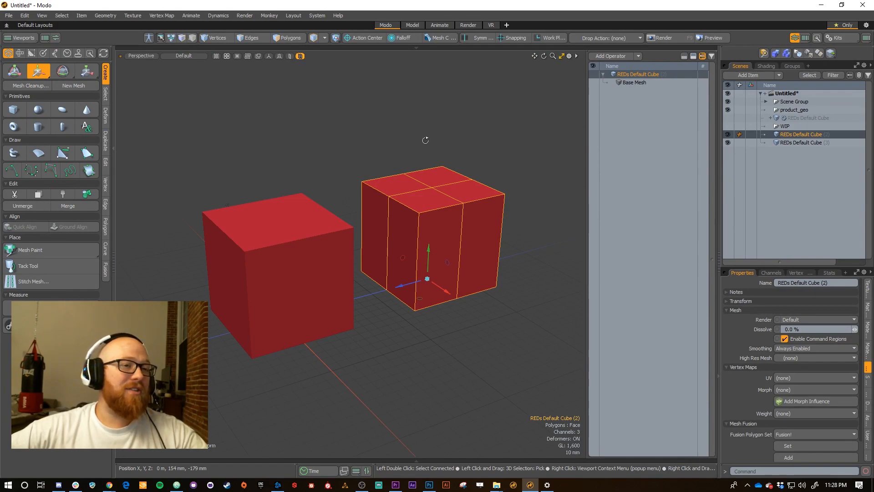
# Step: Set the drop action to Place and Align and place REDs Default Cube (2) on top of the other cube
pyautogui.hotkey('alt', 'shift', 'd')
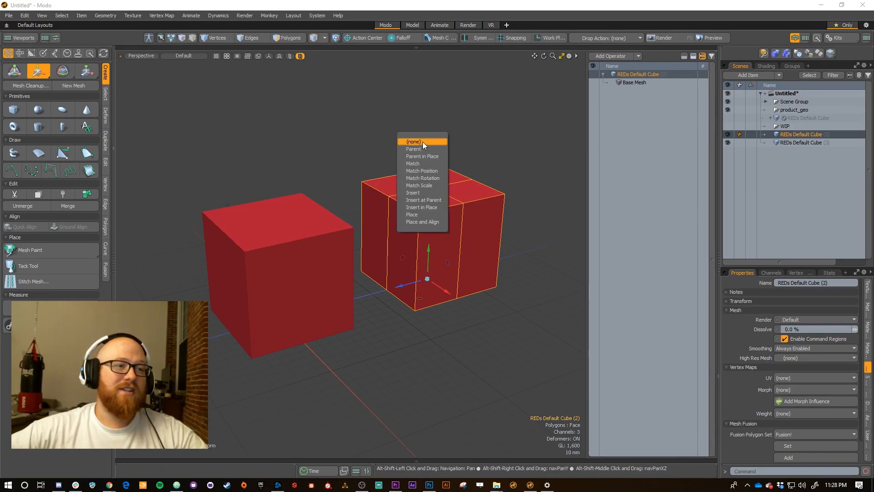
pyautogui.click(420, 221)
pyautogui.moveTo(801, 134); pyautogui.dragTo(448, 239)
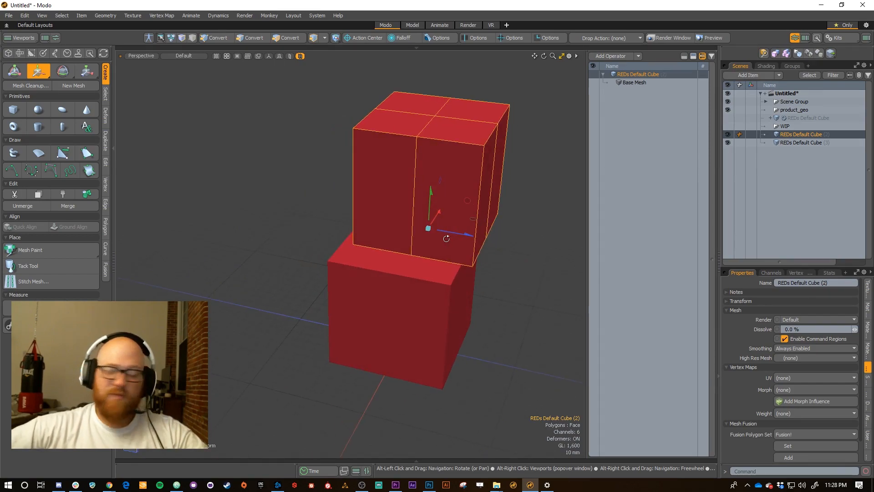
# Step: Reset the drop action to (none)
pyautogui.hotkey('alt', 'd')
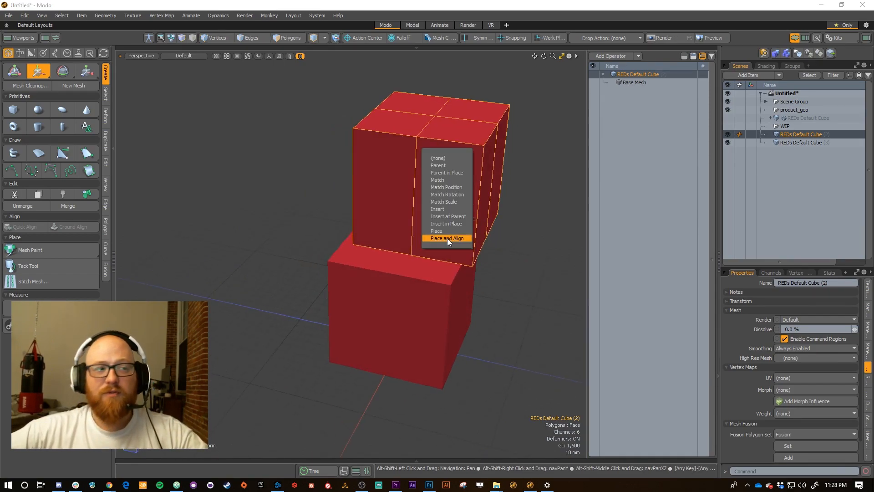
pyautogui.click(436, 159)
pyautogui.keyDown('alt'); pyautogui.moveTo(425, 228); pyautogui.dragTo(447, 256); pyautogui.keyUp('alt')
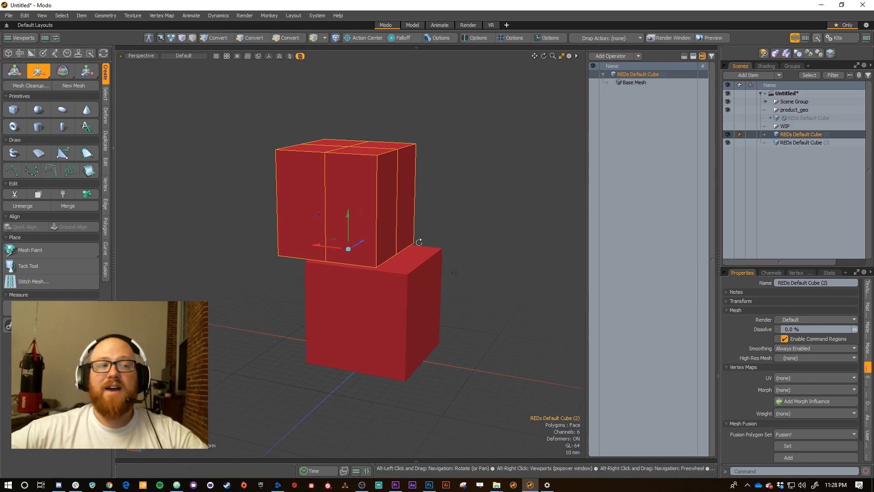
# Step: Turn on Linear falloff for the upper cube and clear it back to (none)
pyautogui.hotkey('shift', 'f')
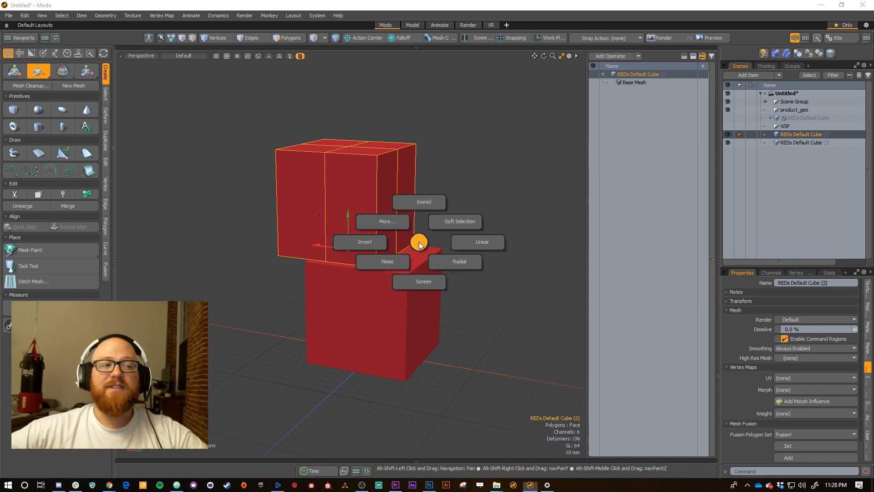
pyautogui.click(470, 239)
pyautogui.keyDown('alt'); pyautogui.moveTo(470, 240); pyautogui.dragTo(558, 220); pyautogui.keyUp('alt')
pyautogui.keyDown('alt'); pyautogui.keyDown('shift'); pyautogui.moveTo(298, 228); pyautogui.dragTo(400, 232); pyautogui.keyUp('shift'); pyautogui.keyUp('alt')
pyautogui.hotkey('shift', 'f')
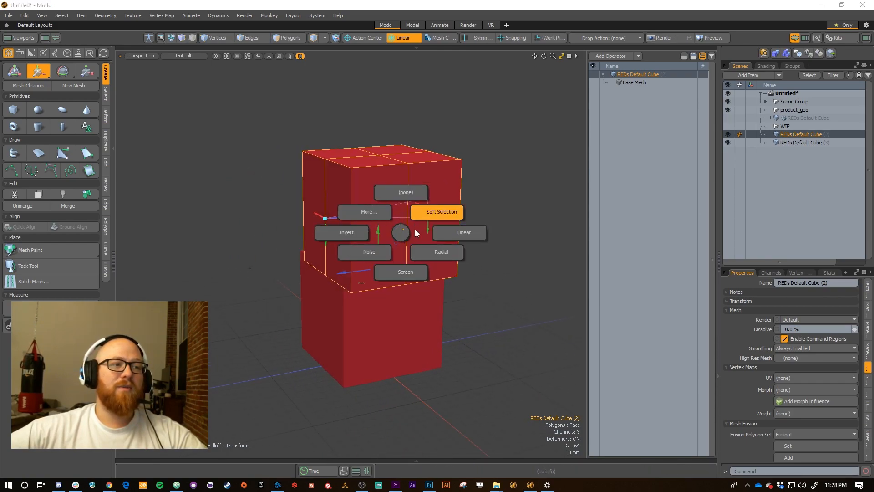
pyautogui.click(407, 191)
pyautogui.keyDown('alt'); pyautogui.moveTo(316, 257); pyautogui.dragTo(413, 241); pyautogui.keyUp('alt')
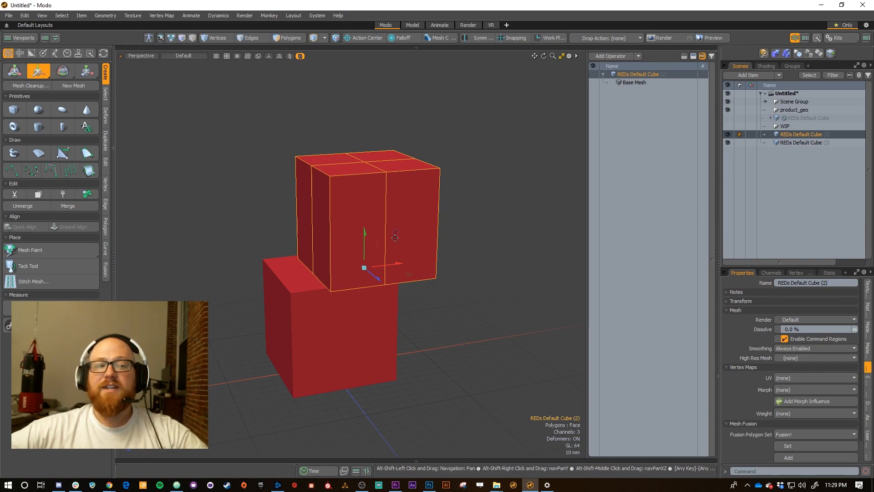
# Step: Set the action center to Origin for the upper cube and drop it again
pyautogui.hotkey('alt', 'shift', 'a')
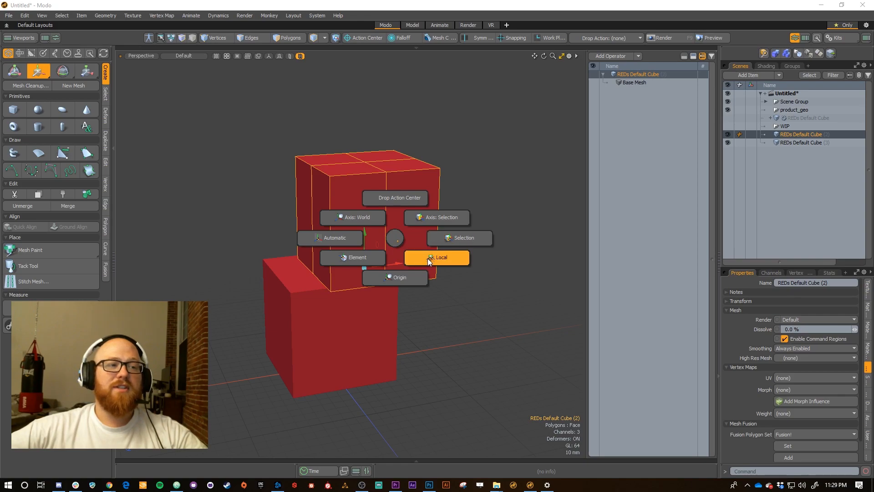
pyautogui.click(381, 275)
pyautogui.keyDown('alt'); pyautogui.moveTo(387, 275); pyautogui.dragTo(462, 269); pyautogui.keyUp('alt')
pyautogui.moveTo(366, 377); pyautogui.dragTo(458, 366)
pyautogui.keyDown('alt'); pyautogui.keyDown('shift'); pyautogui.moveTo(449, 364); pyautogui.dragTo(317, 319); pyautogui.keyUp('shift'); pyautogui.keyUp('alt')
pyautogui.hotkey('alt', 'a')
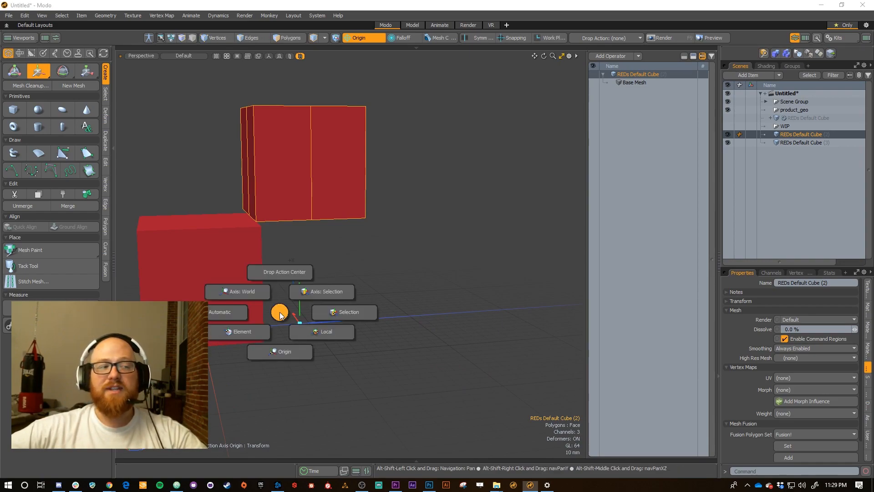
pyautogui.click(281, 276)
pyautogui.keyDown('alt'); pyautogui.moveTo(281, 278); pyautogui.dragTo(328, 273); pyautogui.keyUp('alt')
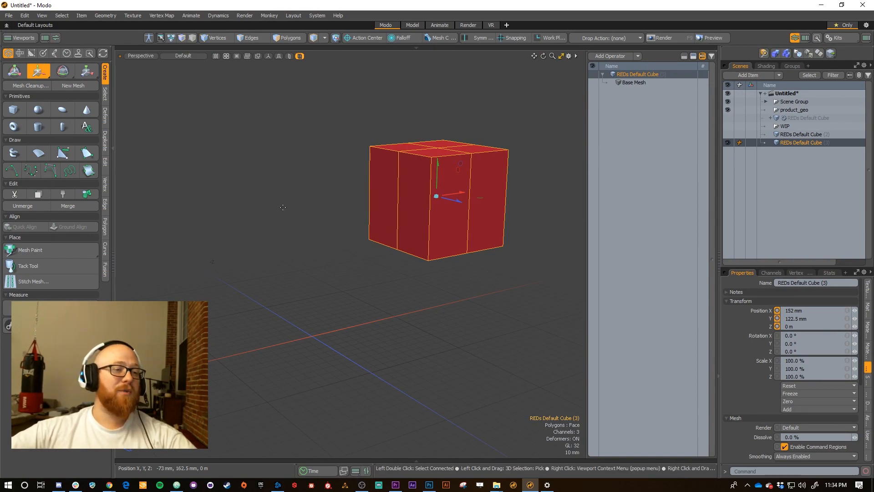
# Step: Switch to polygon selection and center the cube's geometry along Z
pyautogui.press('3')
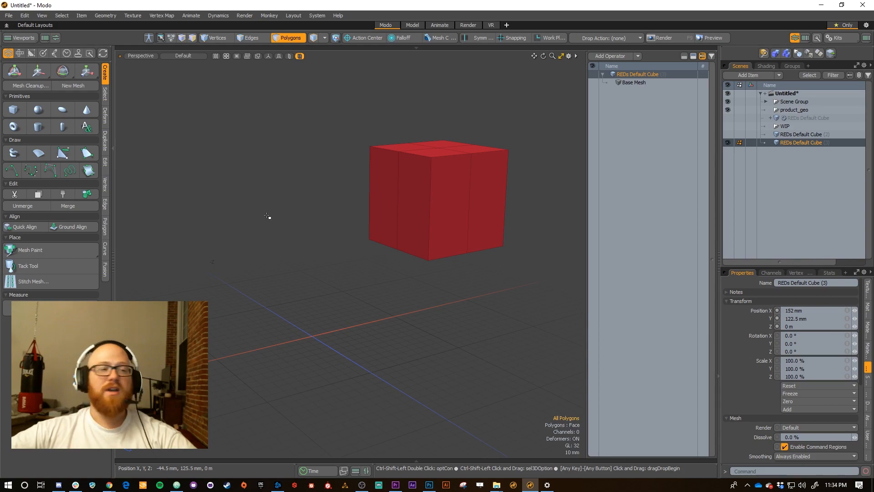
pyautogui.hotkey('ctrl', 'shift', 'c')
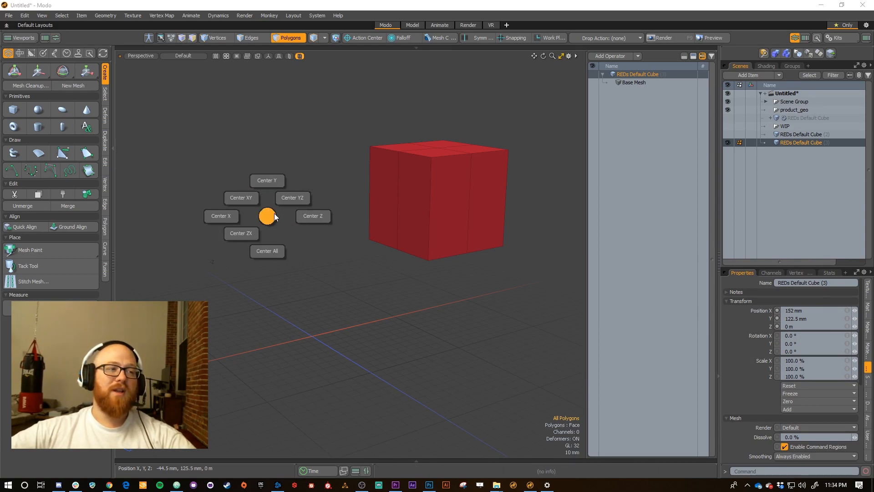
pyautogui.click(267, 216)
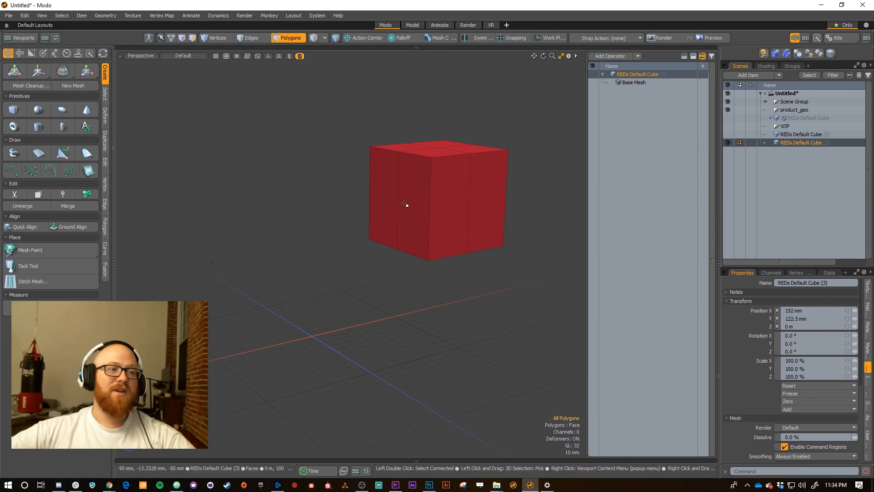
pyautogui.doubleClick(450, 205)
pyautogui.click(329, 234)
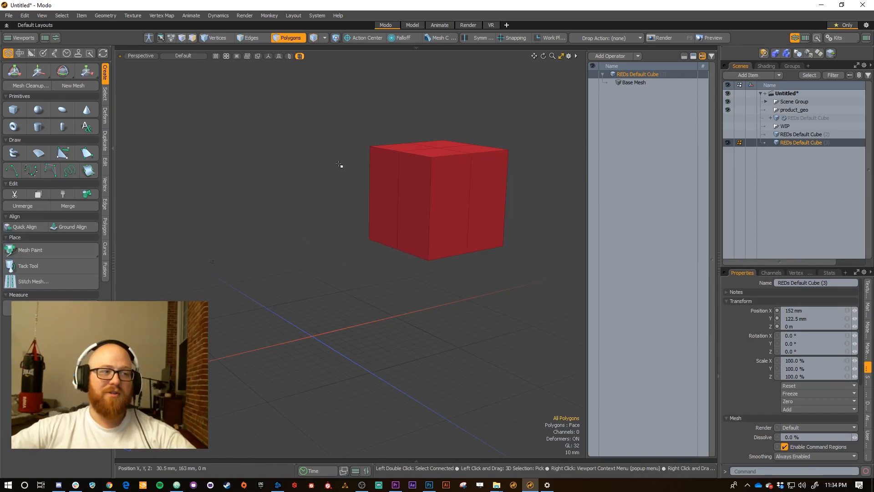
pyautogui.press('F2')
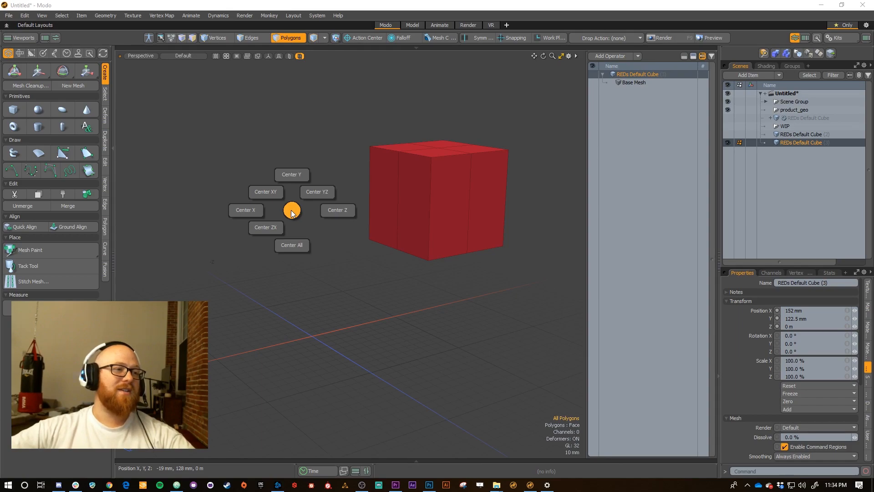
pyautogui.click(330, 210)
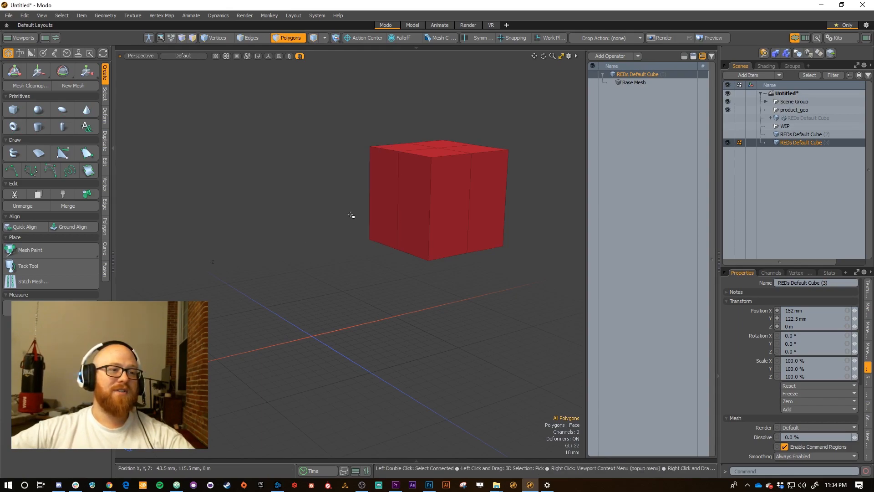
# Step: Center the cube's geometry along Y, followed by centering it on all axes
pyautogui.press('F2')
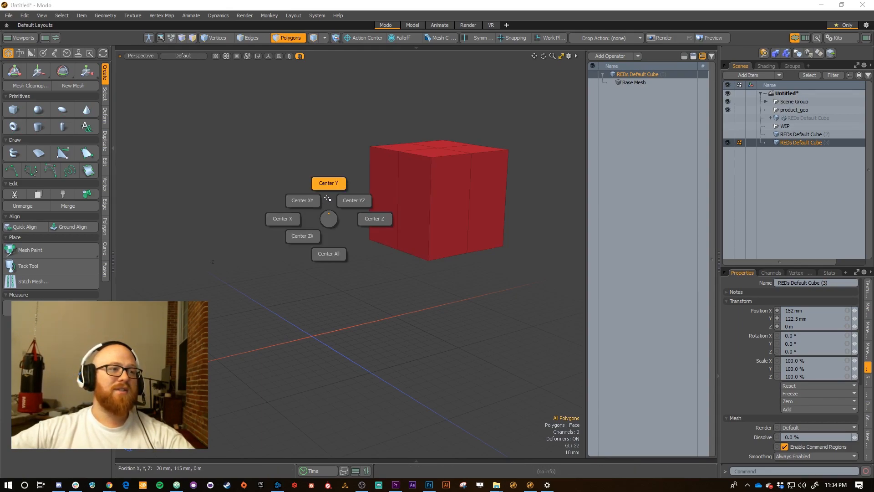
pyautogui.click(339, 206)
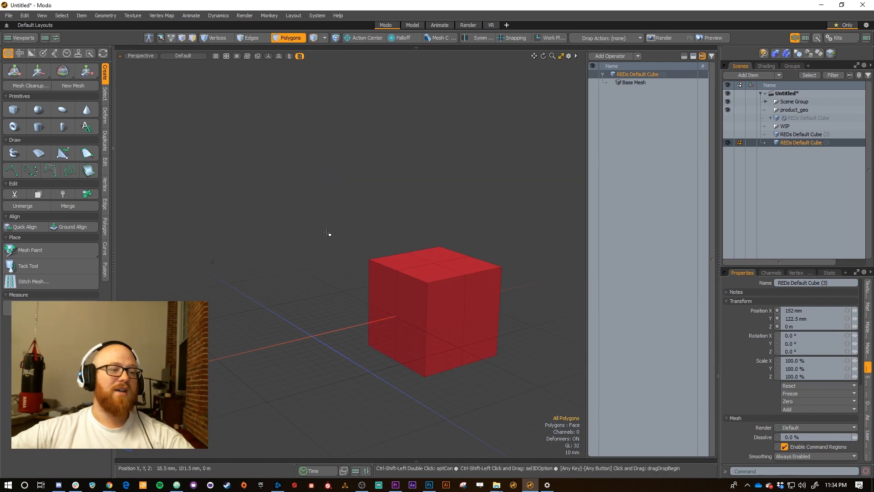
pyautogui.press('F2')
pyautogui.click(328, 264)
pyautogui.keyDown('alt'); pyautogui.moveTo(331, 251); pyautogui.dragTo(416, 253); pyautogui.keyUp('alt')
# Step: Switch from polygon to item selection, move the cube's center to its top, and activate the transform tool
pyautogui.press('3')
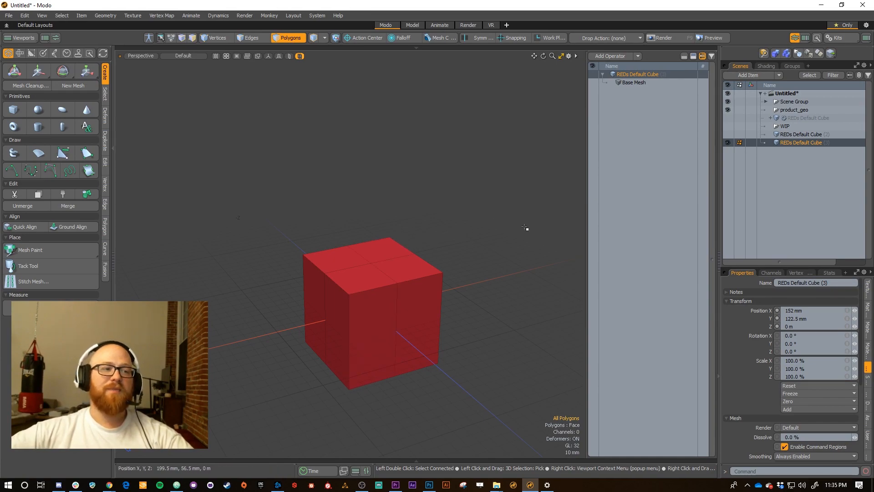
pyautogui.keyDown('alt'); pyautogui.moveTo(423, 281); pyautogui.dragTo(436, 244); pyautogui.keyUp('alt')
pyautogui.hotkey('ctrl', 'alt', 'c')
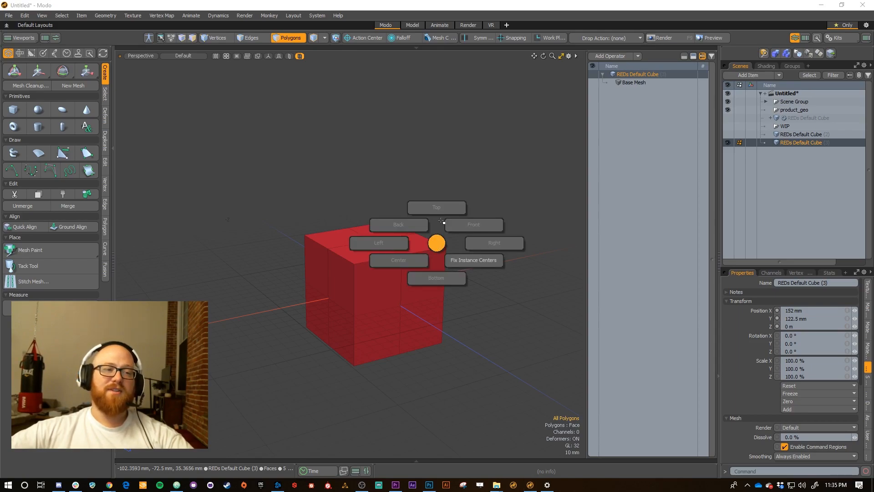
pyautogui.click(399, 258)
pyautogui.press('5')
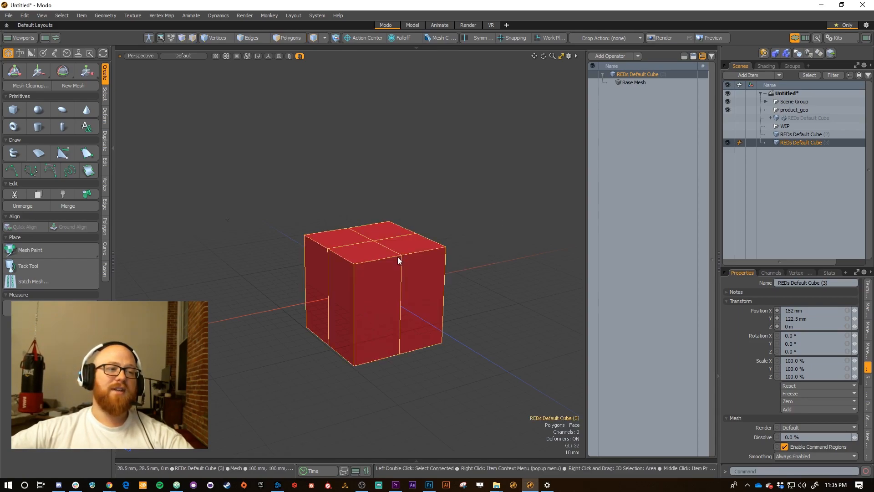
pyautogui.hotkey('ctrl', 'alt', 'c')
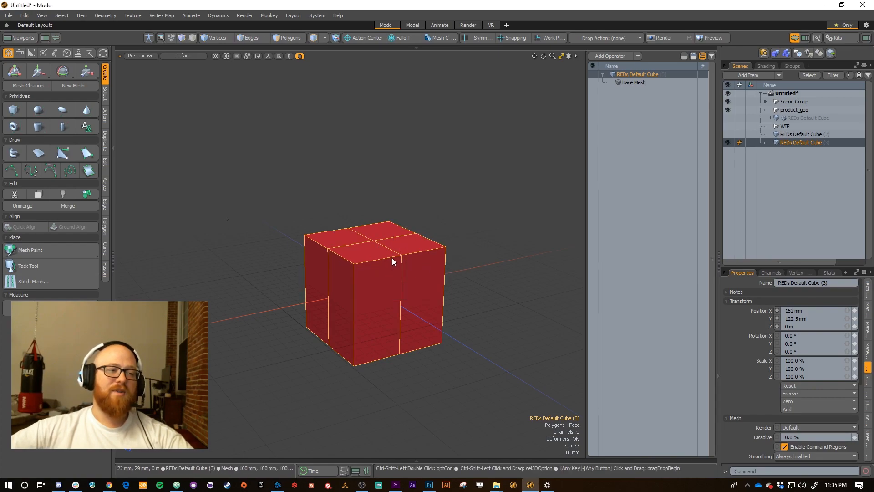
pyautogui.hotkey('ctrl', 'alt', 'c')
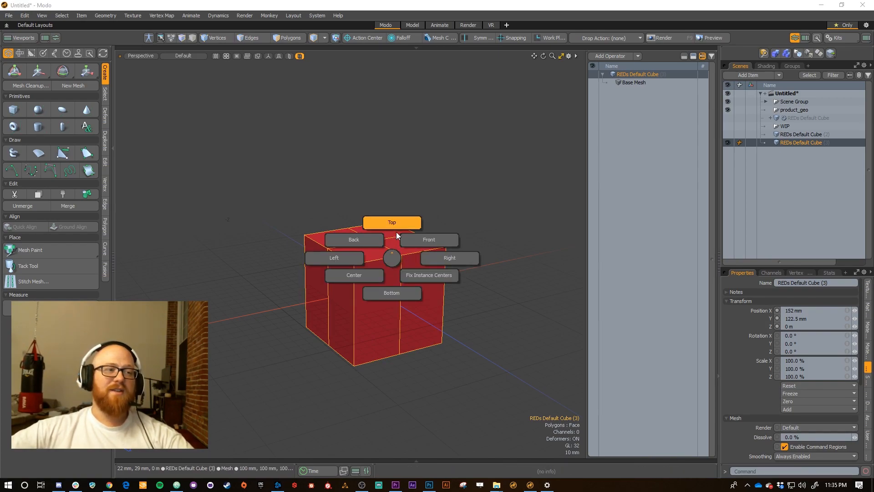
pyautogui.click(395, 238)
pyautogui.keyDown('alt'); pyautogui.moveTo(388, 272); pyautogui.dragTo(352, 308); pyautogui.keyUp('alt')
pyautogui.press('w')
# Step: Move the cube's center to its right side and finally to its bottom
pyautogui.hotkey('ctrl', 'alt', 'c')
pyautogui.click(451, 263)
pyautogui.hotkey('ctrl', 'alt', 'c')
pyautogui.click(397, 301)
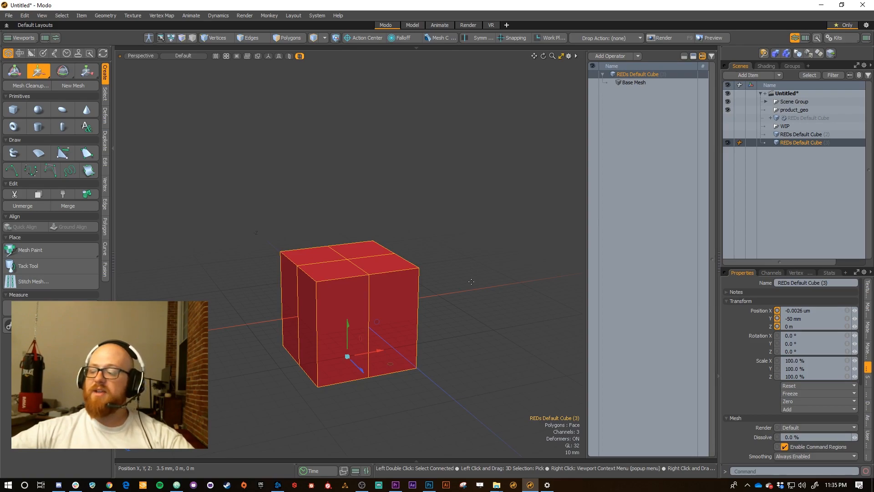
# Step: Open the combined Mesh Constraint and Symmetry popover, dismiss it, and reopen it above the cube
pyautogui.keyDown('ctrl'); pyautogui.keyDown('shift'); pyautogui.rightClick(460, 280); pyautogui.keyUp('shift'); pyautogui.keyUp('ctrl')
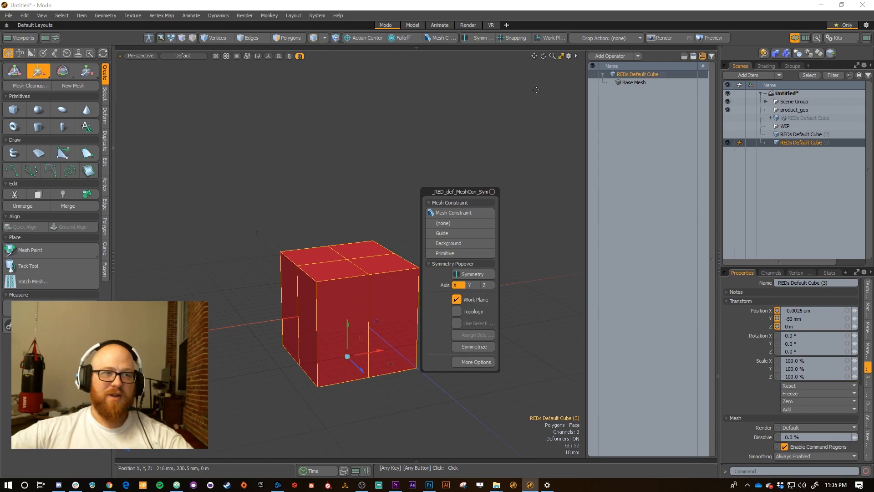
pyautogui.click(462, 160)
pyautogui.hotkey('alt', 's')
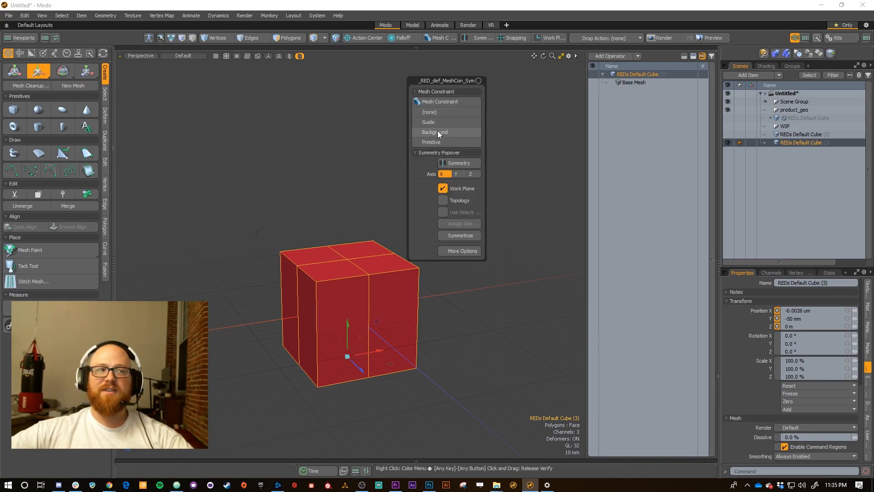